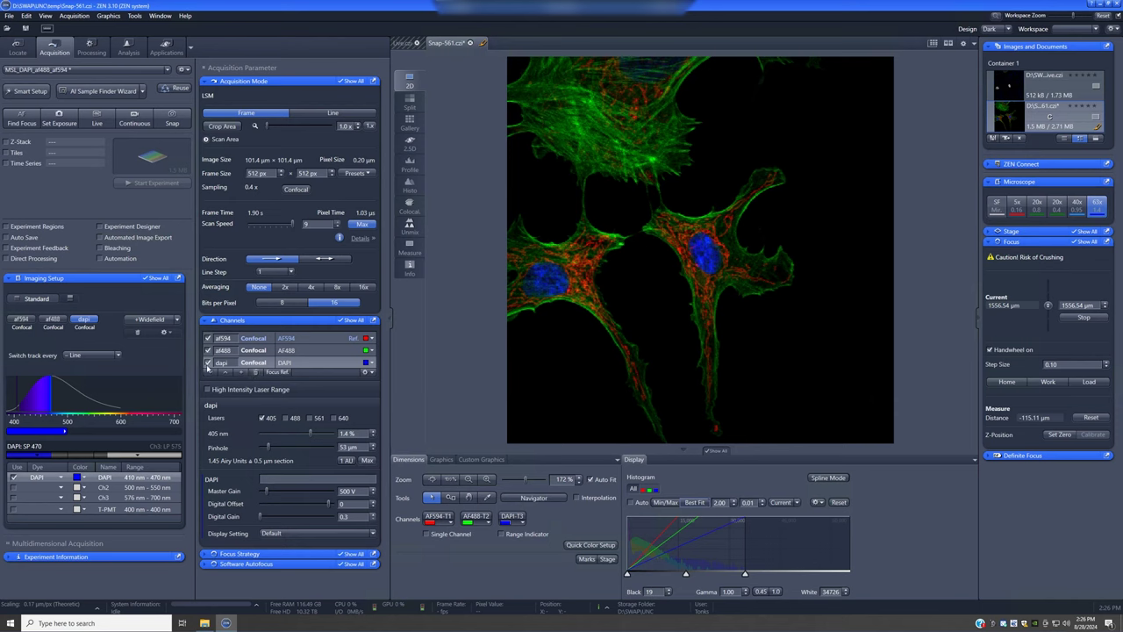
Disable DAPI and AF594, then run a continuous AF488 scan with range indicator and best-fit contrast.
click(208, 362)
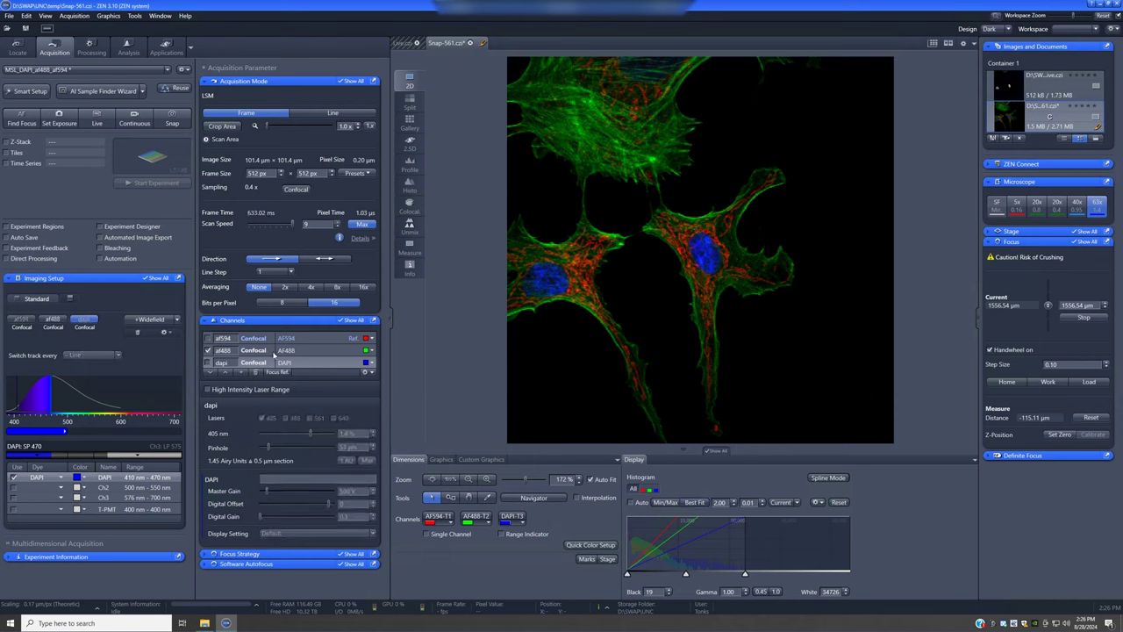
click(208, 339)
click(138, 125)
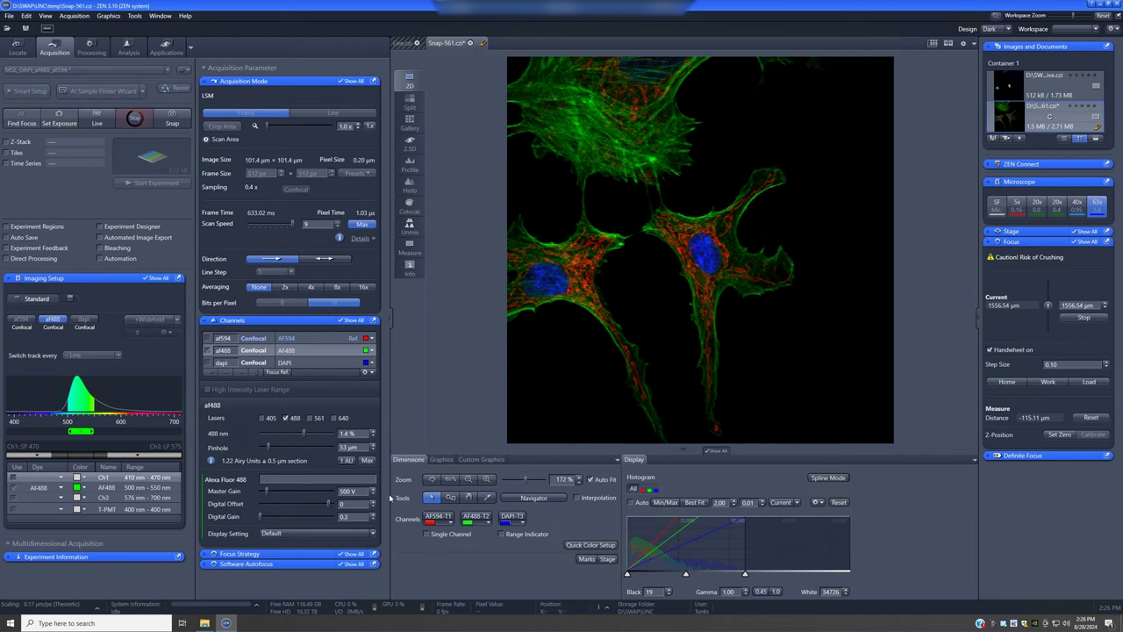
click(523, 537)
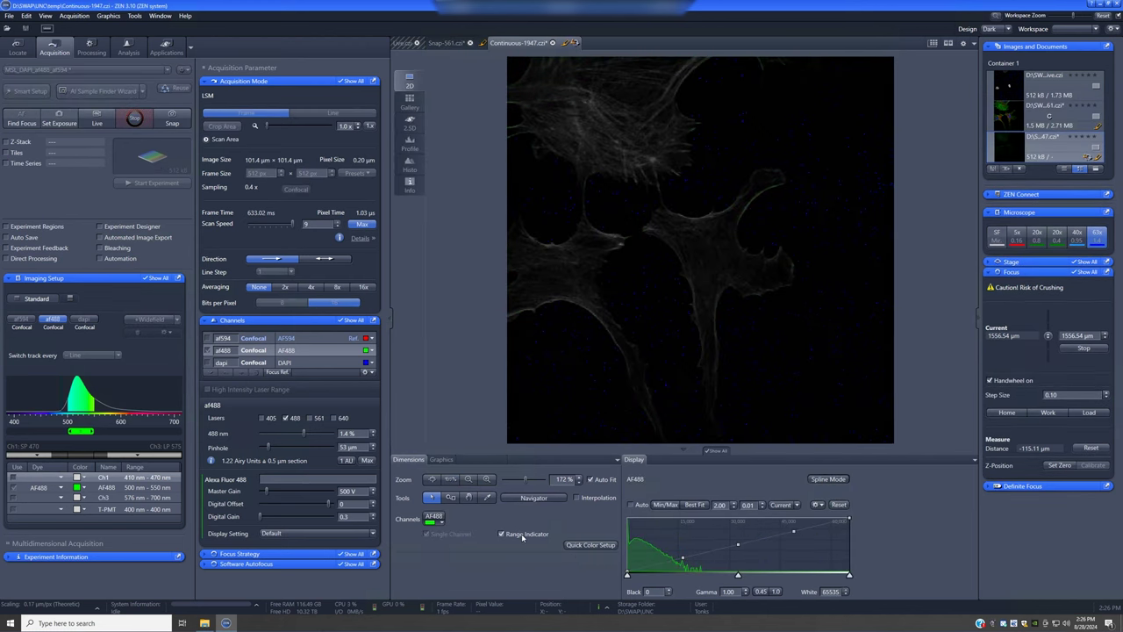
click(695, 504)
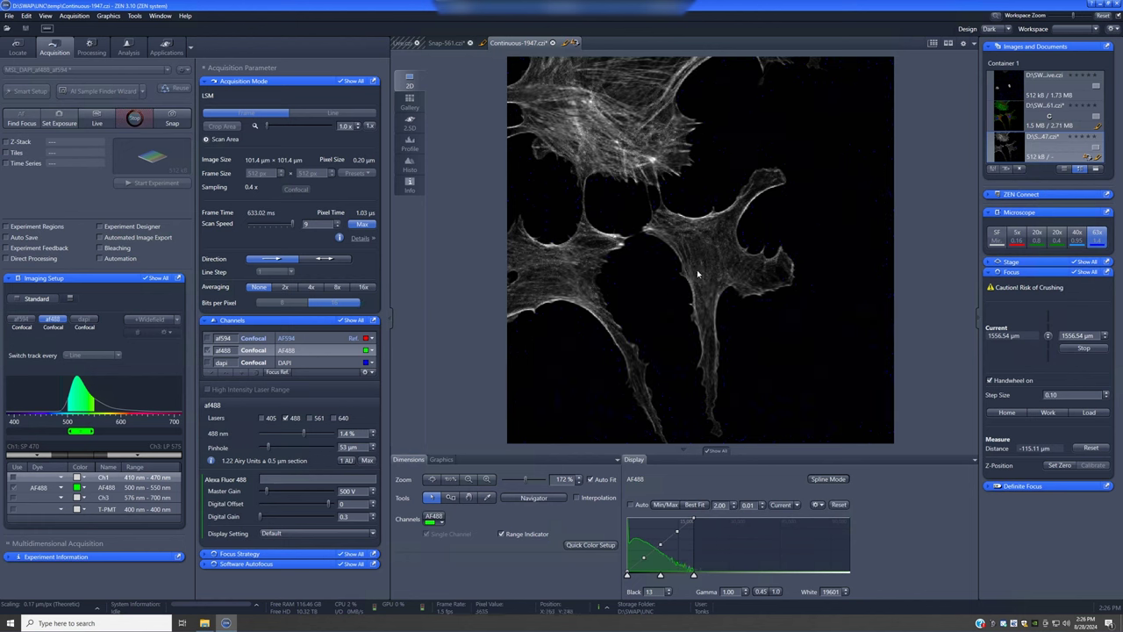
Try 2x, 4x and 8x line averaging on the live image, stop scanning, and return to 2x.
click(284, 287)
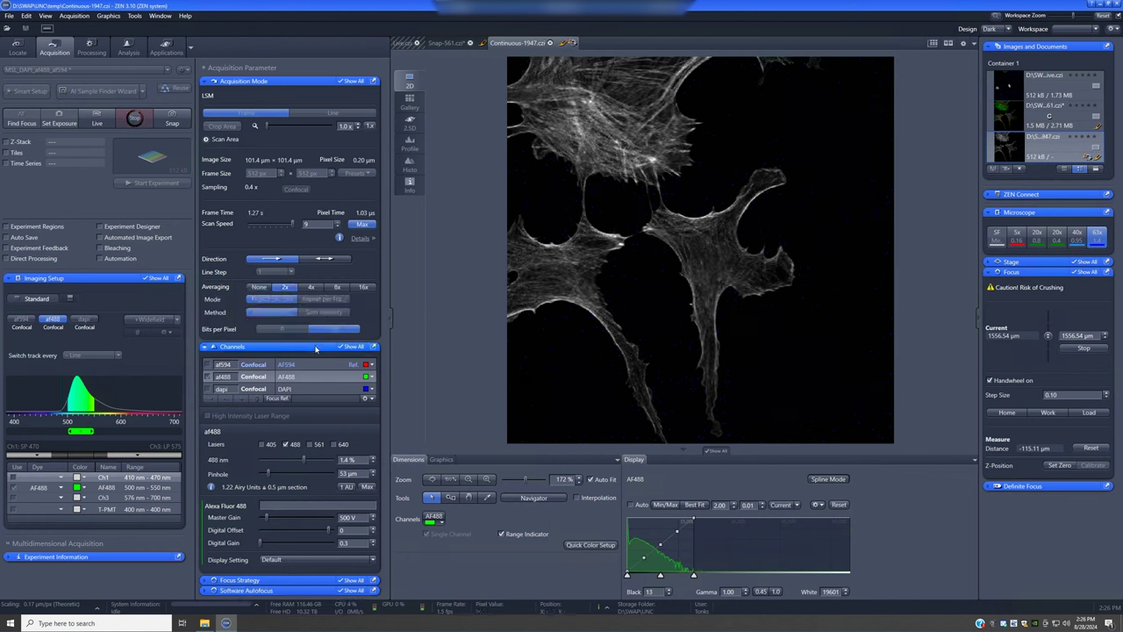
click(316, 290)
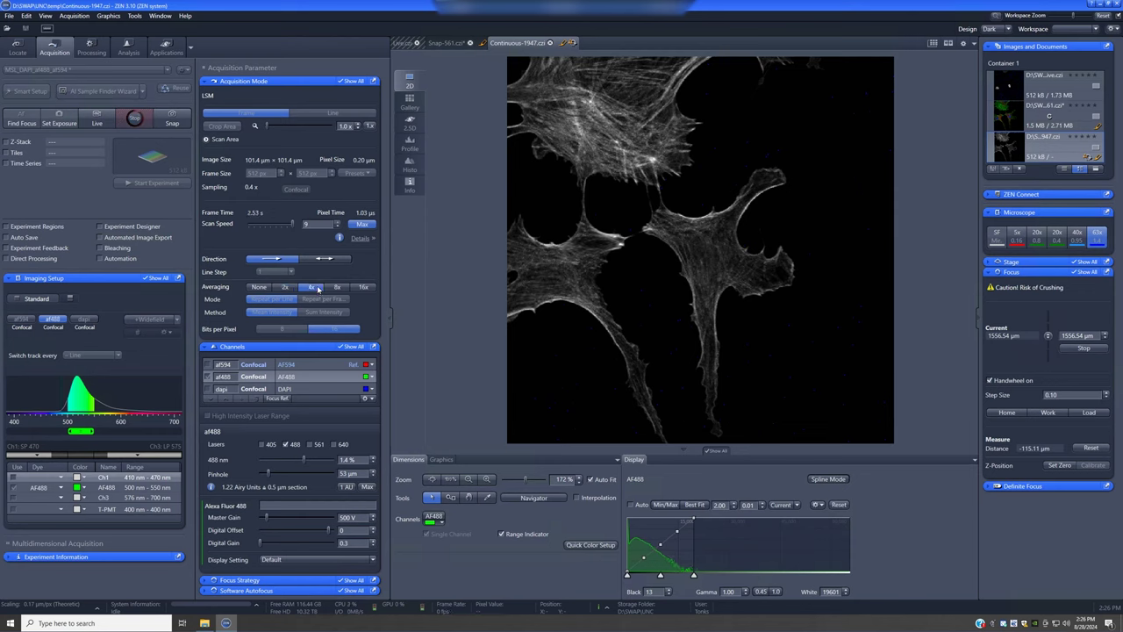
click(346, 289)
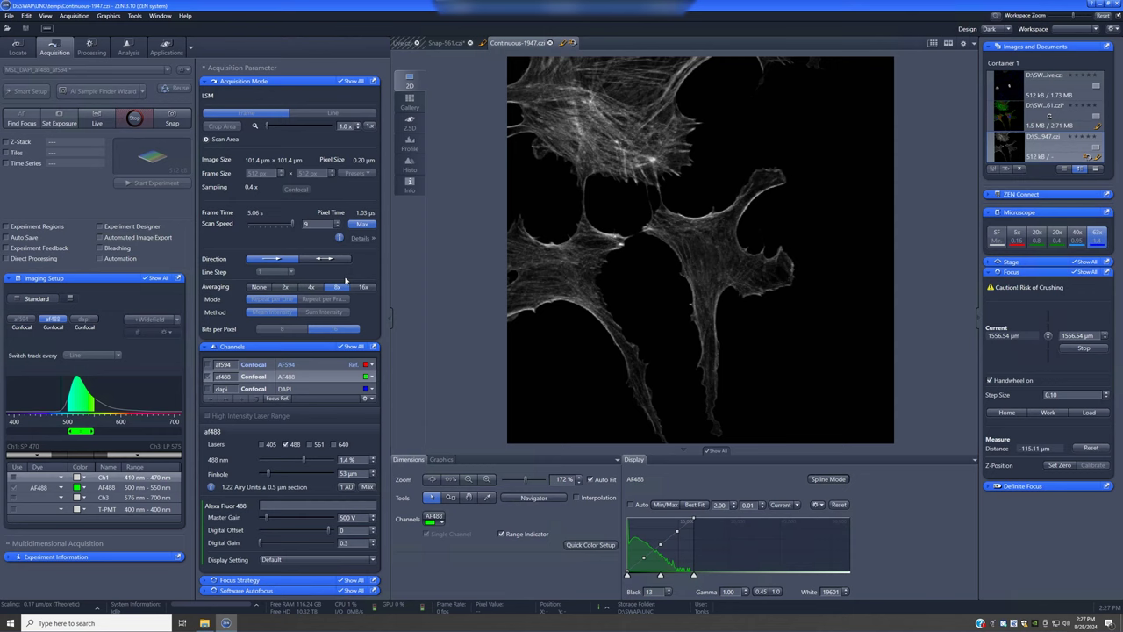
click(134, 117)
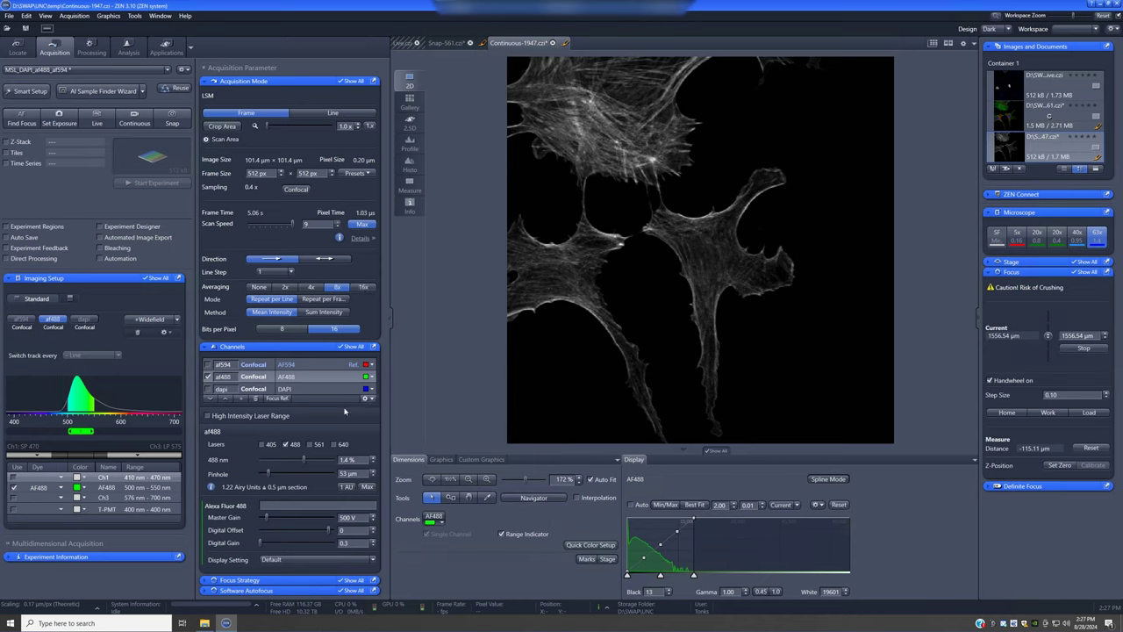
click(285, 287)
Lower the 488 nm laser to 0.14% and view a live scan with best-fit range indicator display.
text(0.14)
key(Return)
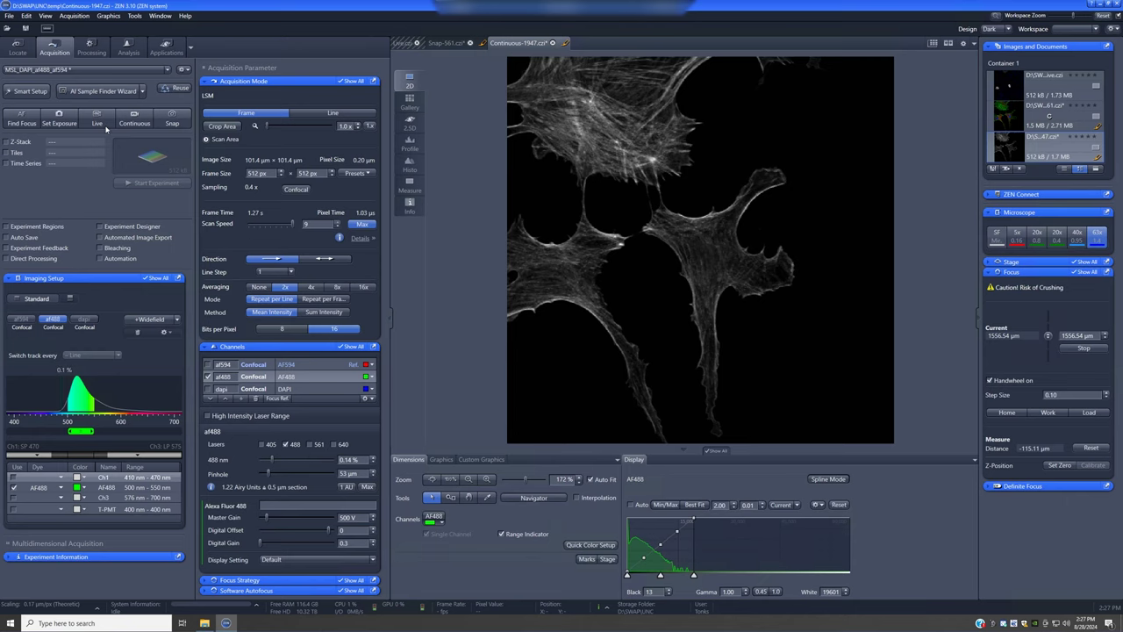
click(97, 119)
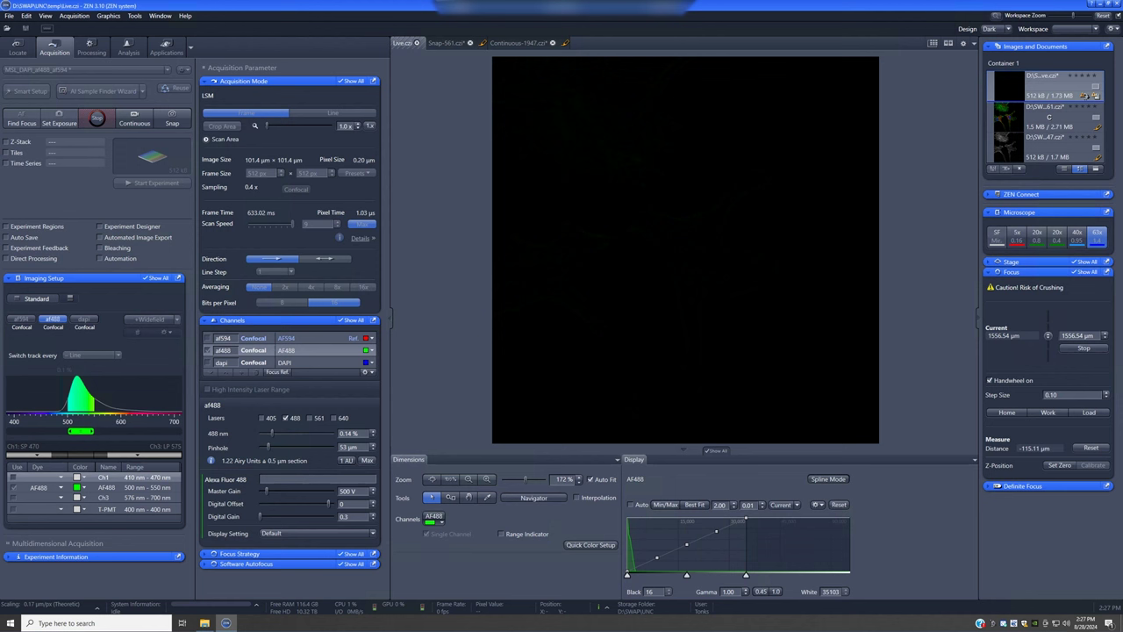
click(694, 505)
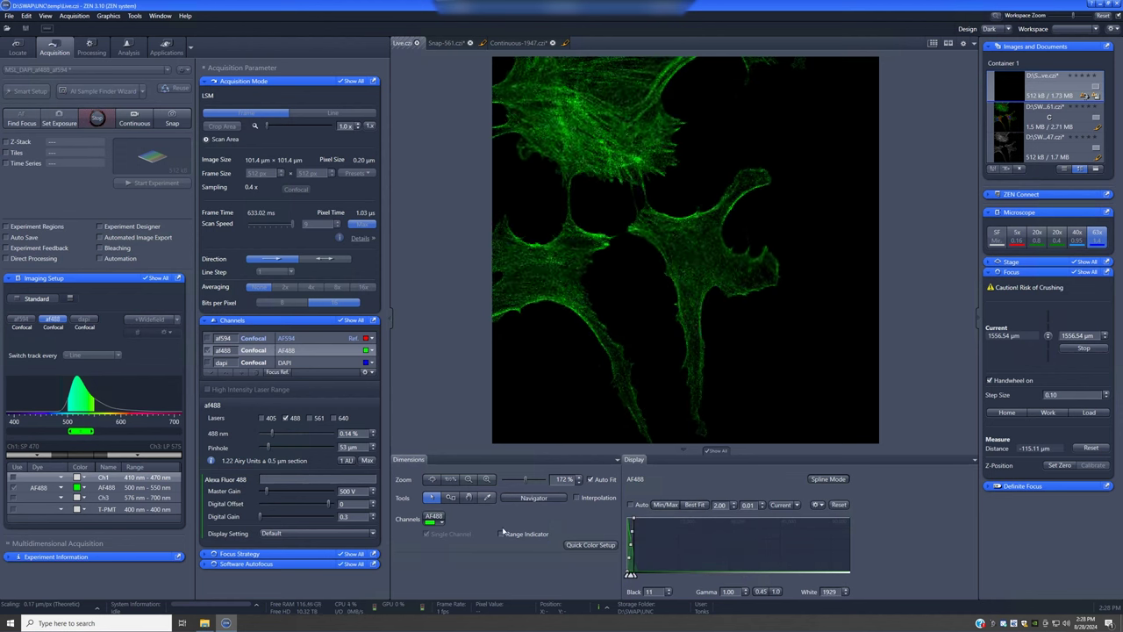
click(503, 533)
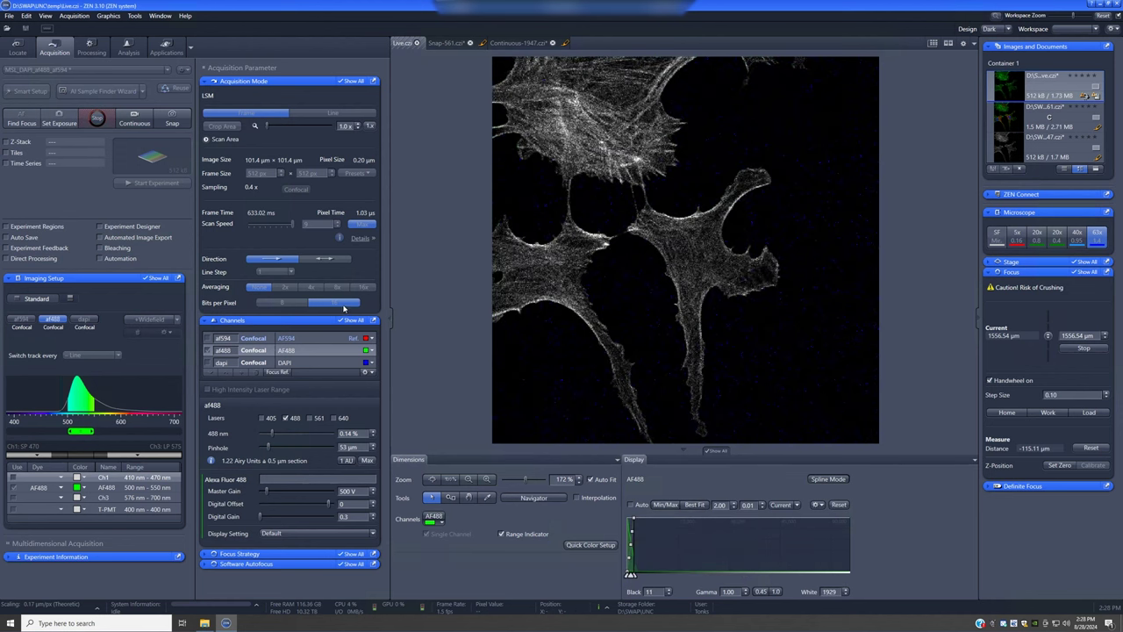
Stop the live scan and restart a continuous scan with line averaging set to None.
click(97, 119)
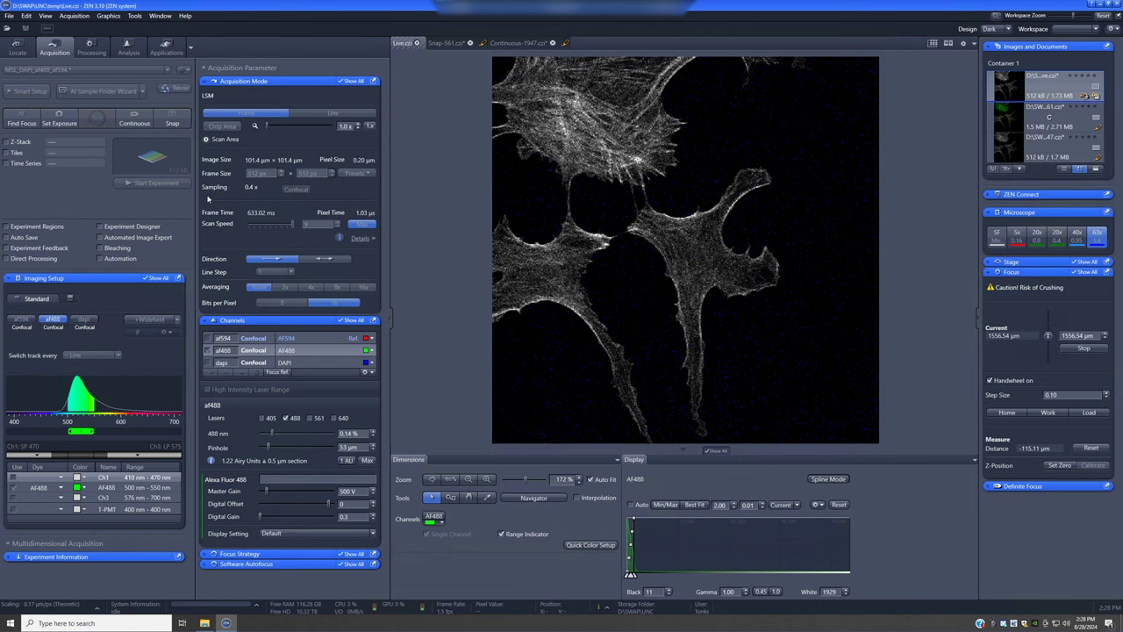
click(134, 118)
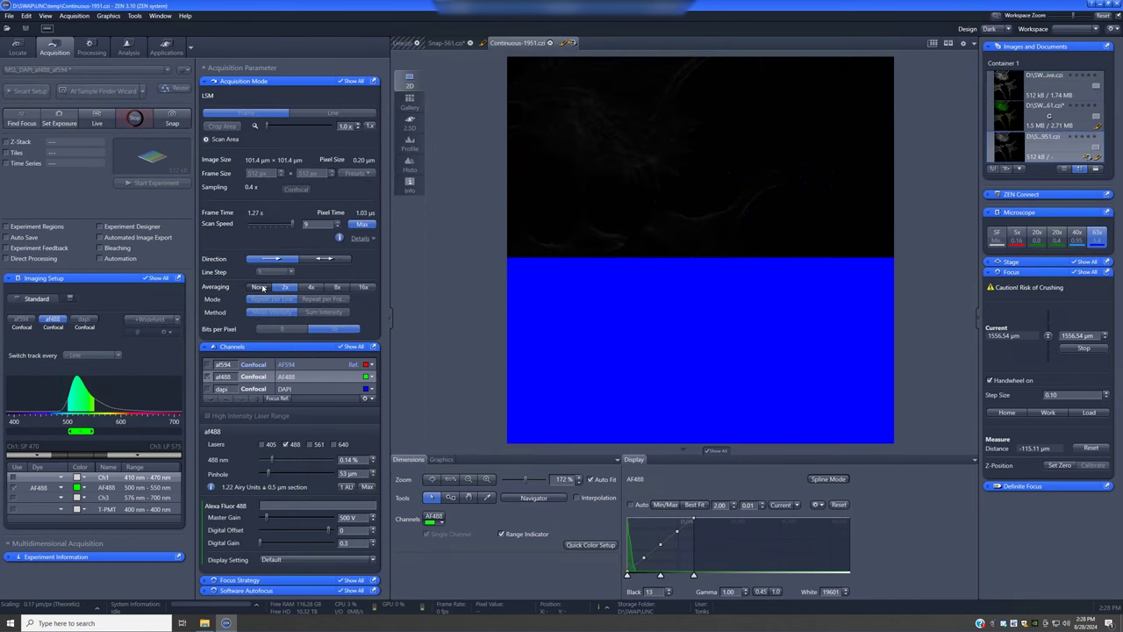
click(259, 287)
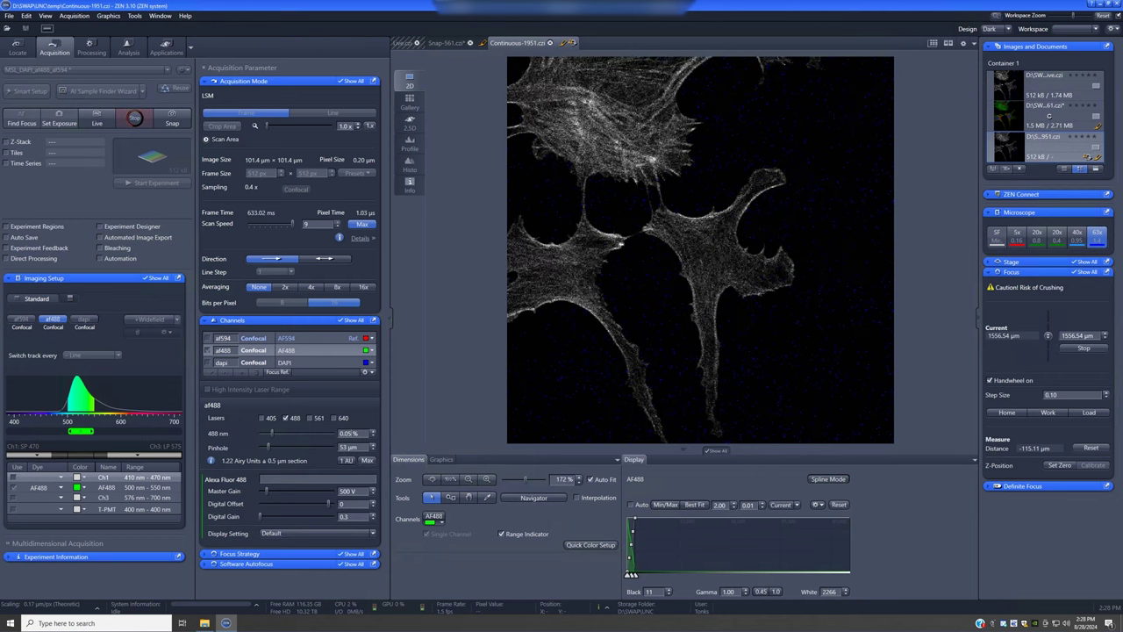
Refit contrast, step averaging through 2x, 4x and 8x, stop the scan, and keep 8x.
click(695, 505)
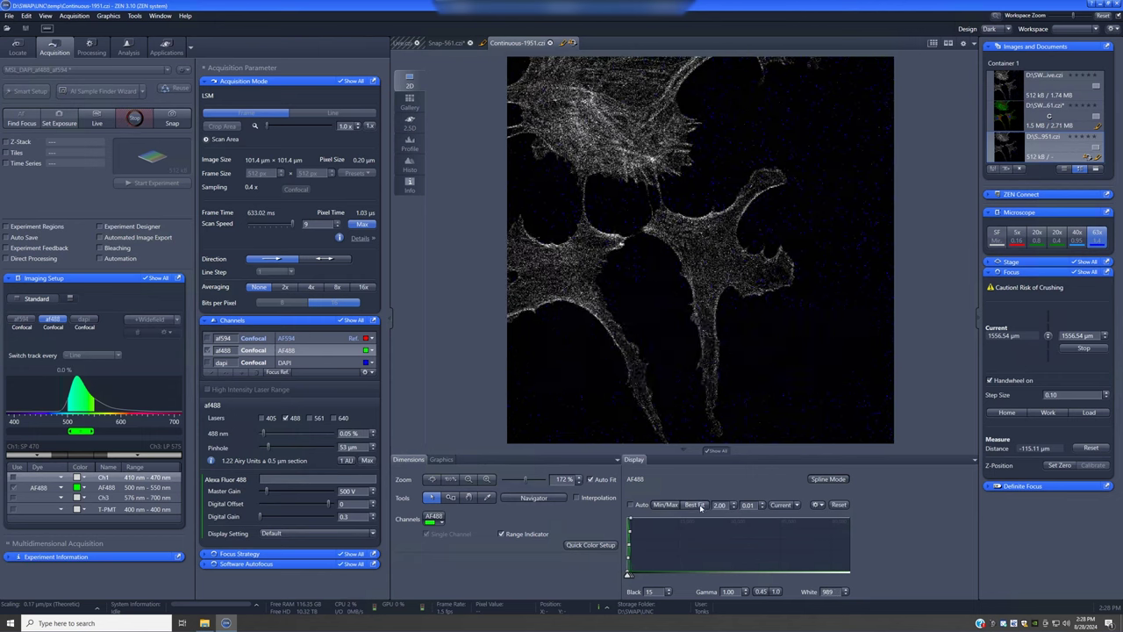
click(288, 287)
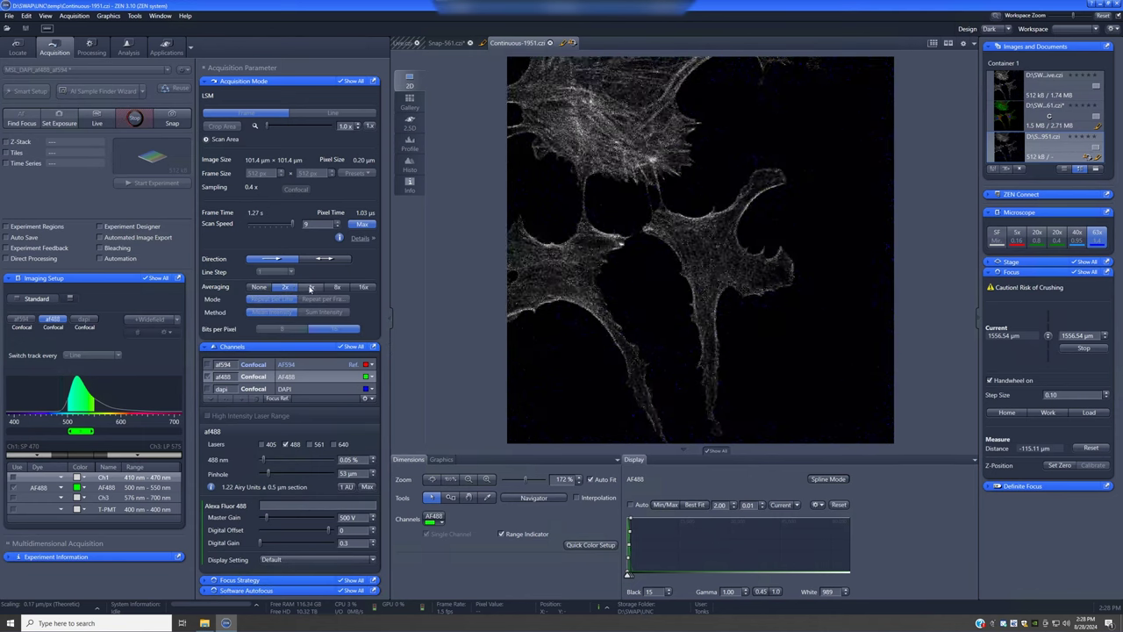
click(309, 287)
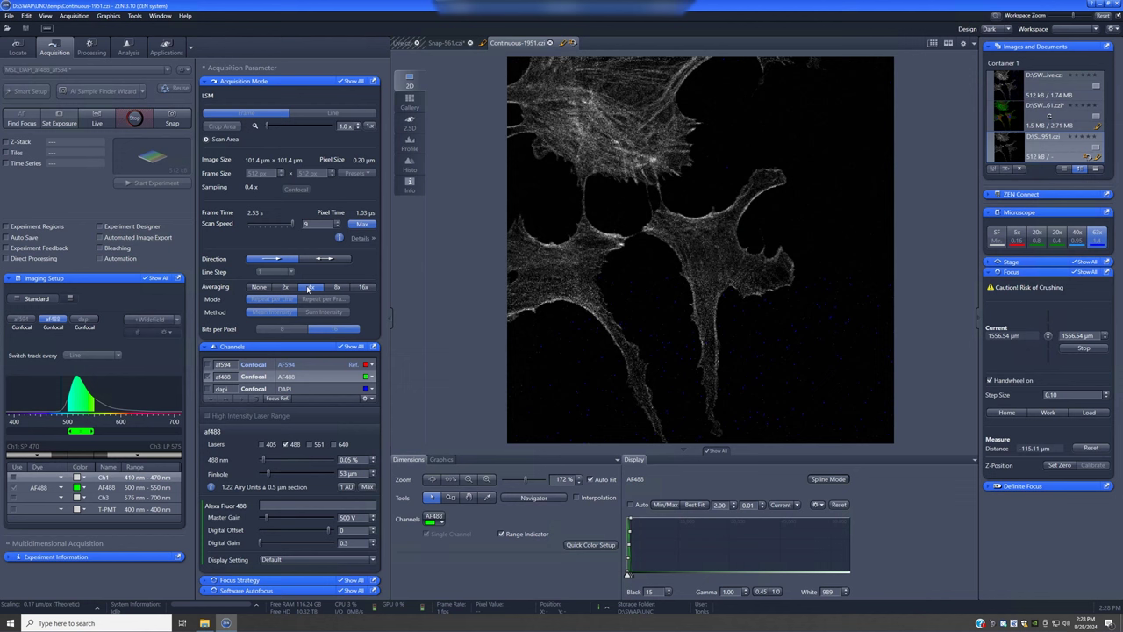
click(337, 288)
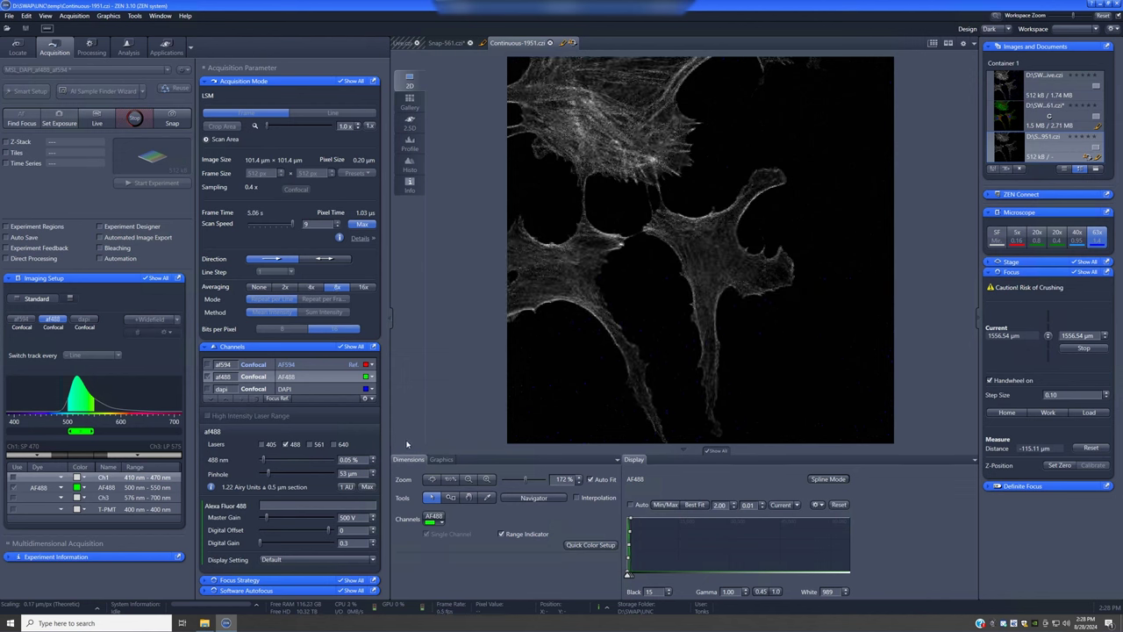
click(134, 118)
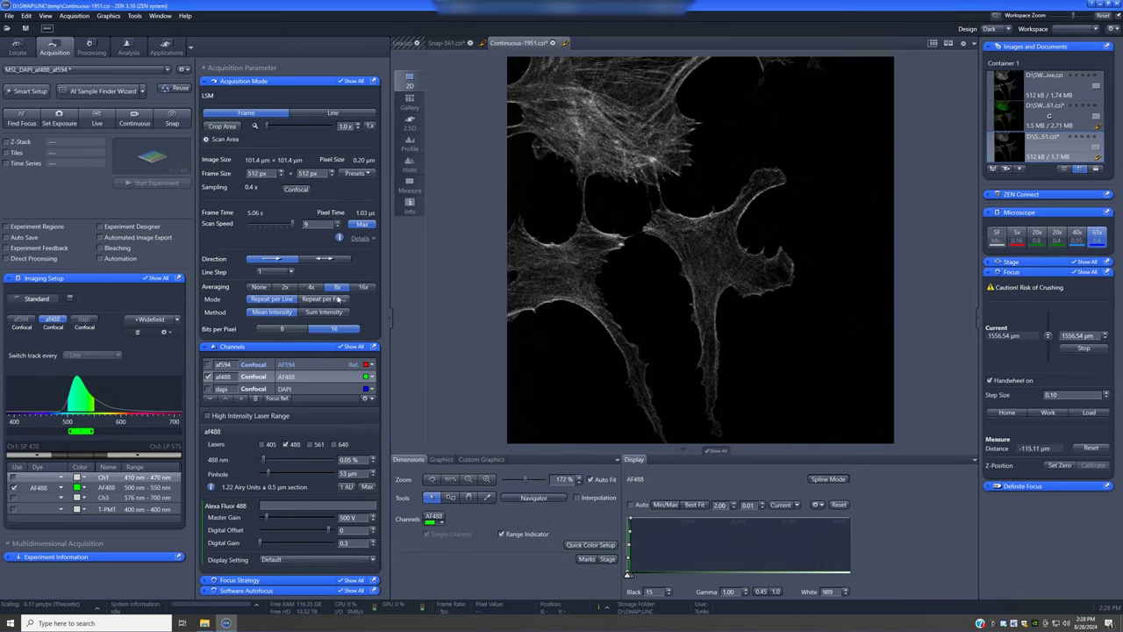
click(336, 286)
Show the DAPI channel's settings.
click(317, 389)
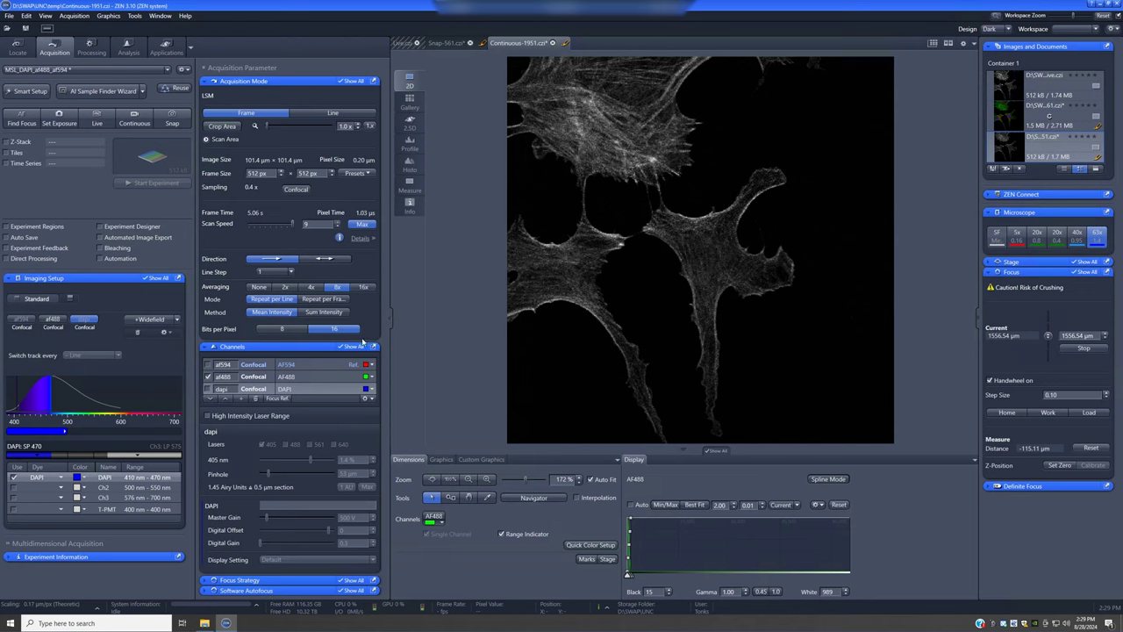
Turn averaging off, start a continuous AF488 scan, and lower scan speed from 9 to 5.
click(261, 287)
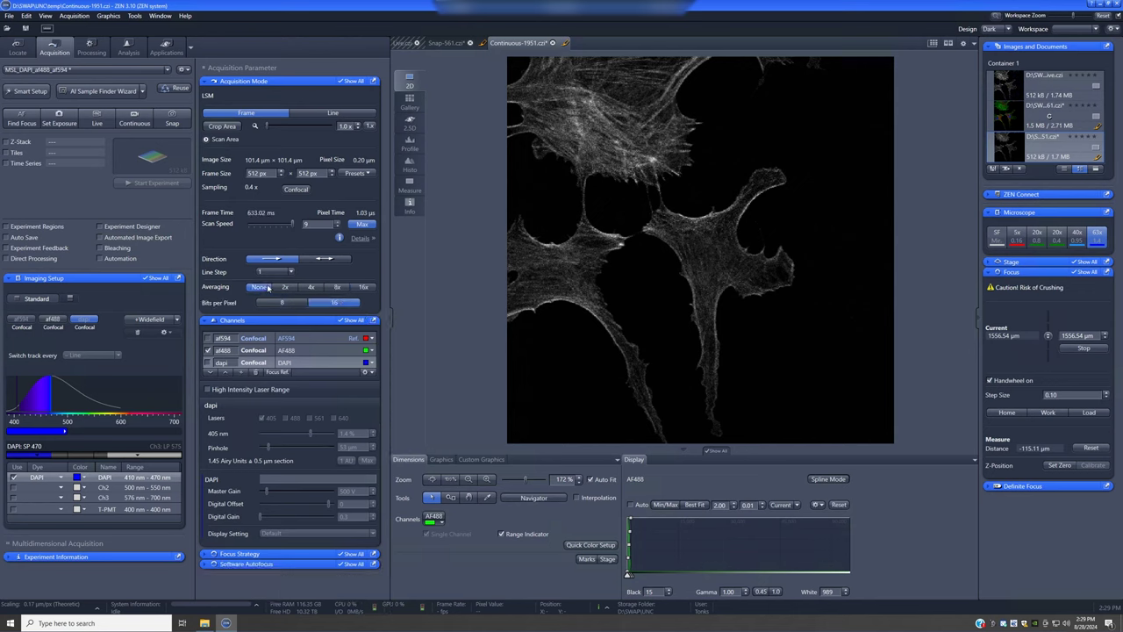
click(295, 350)
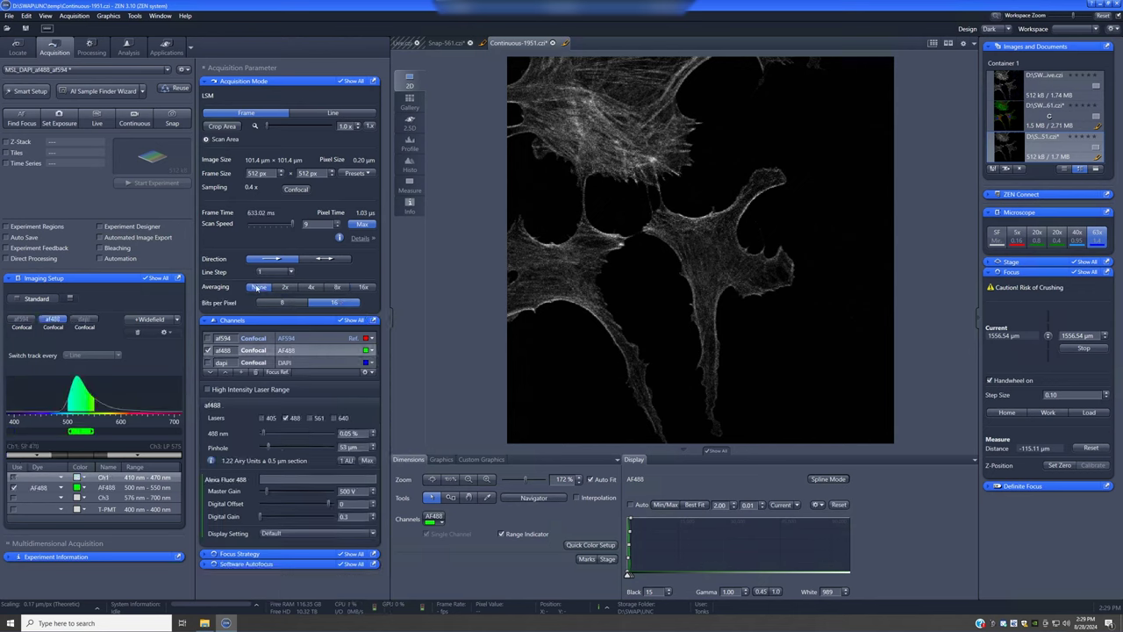
click(139, 125)
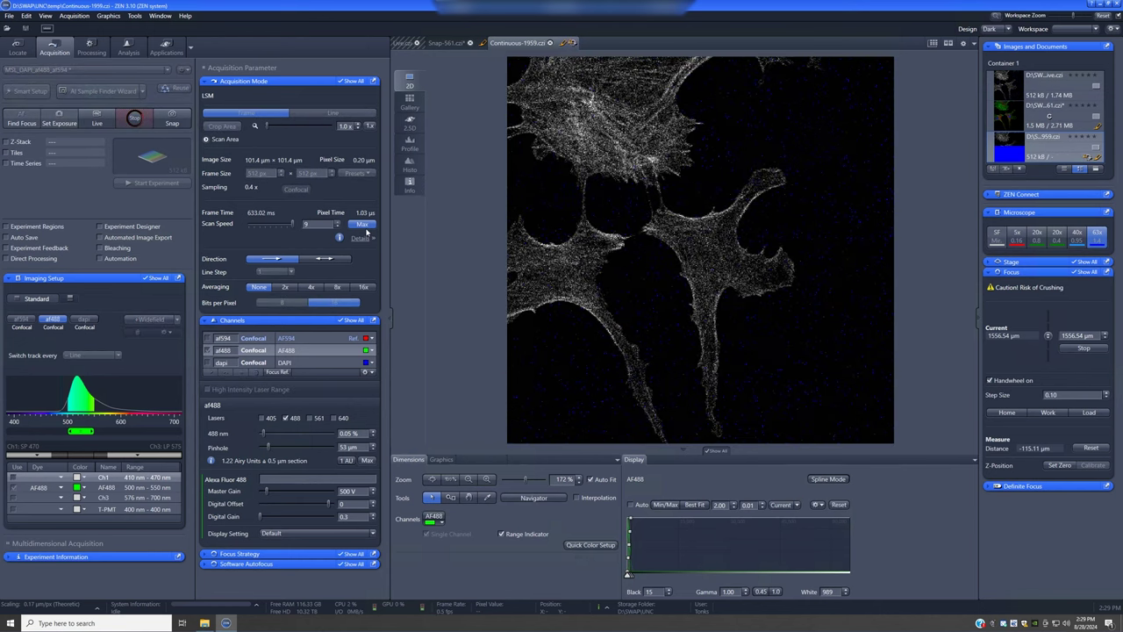
click(337, 227)
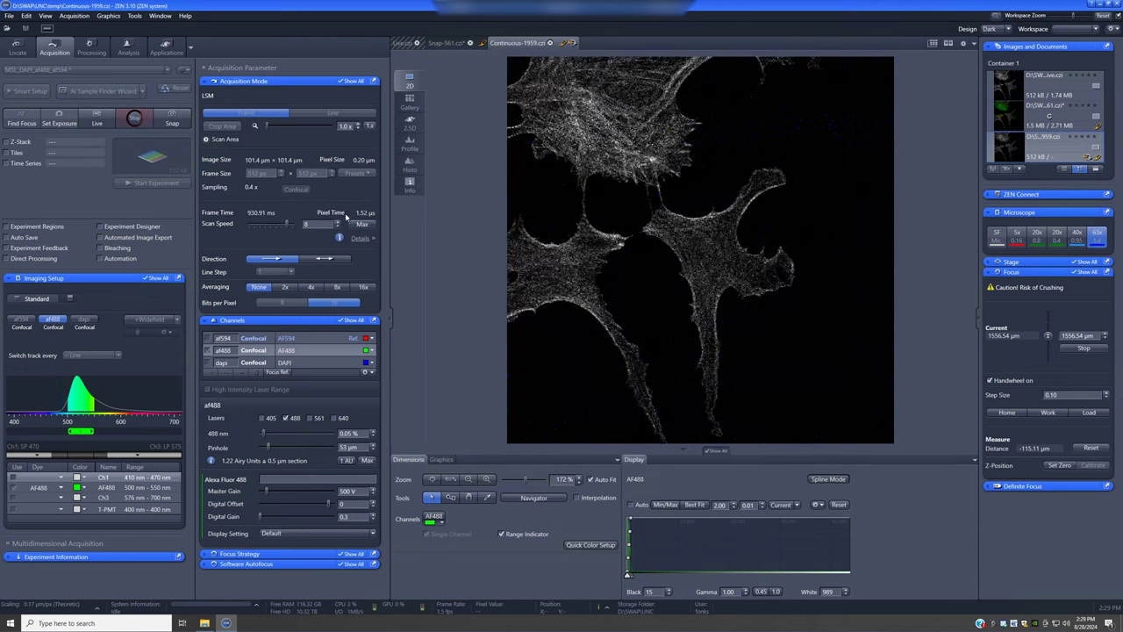
click(339, 226)
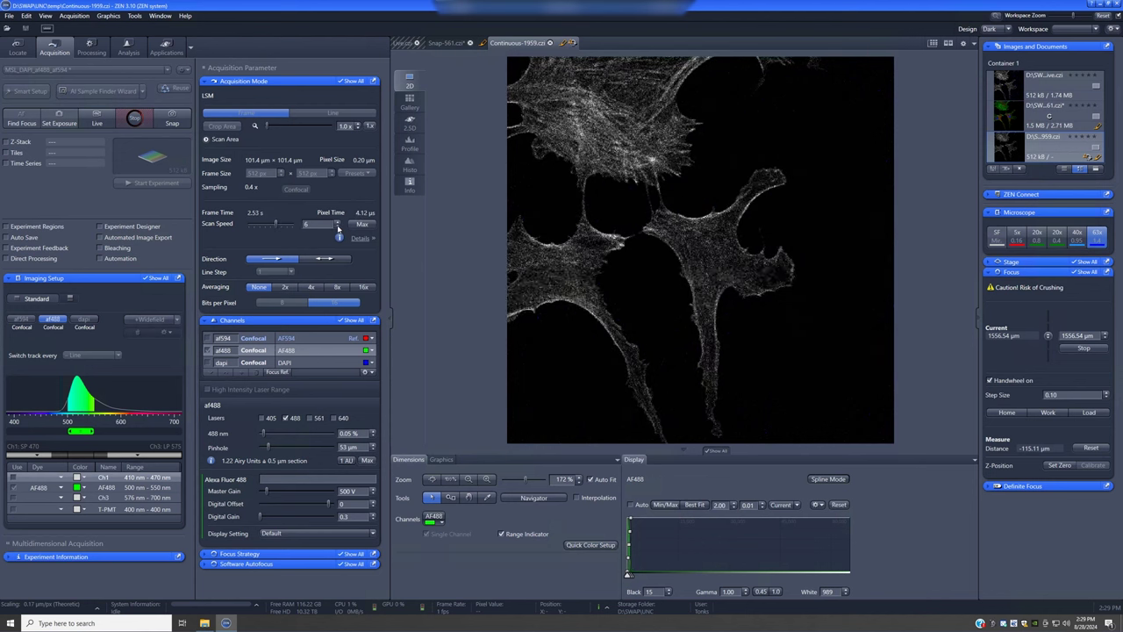
double_click(337, 226)
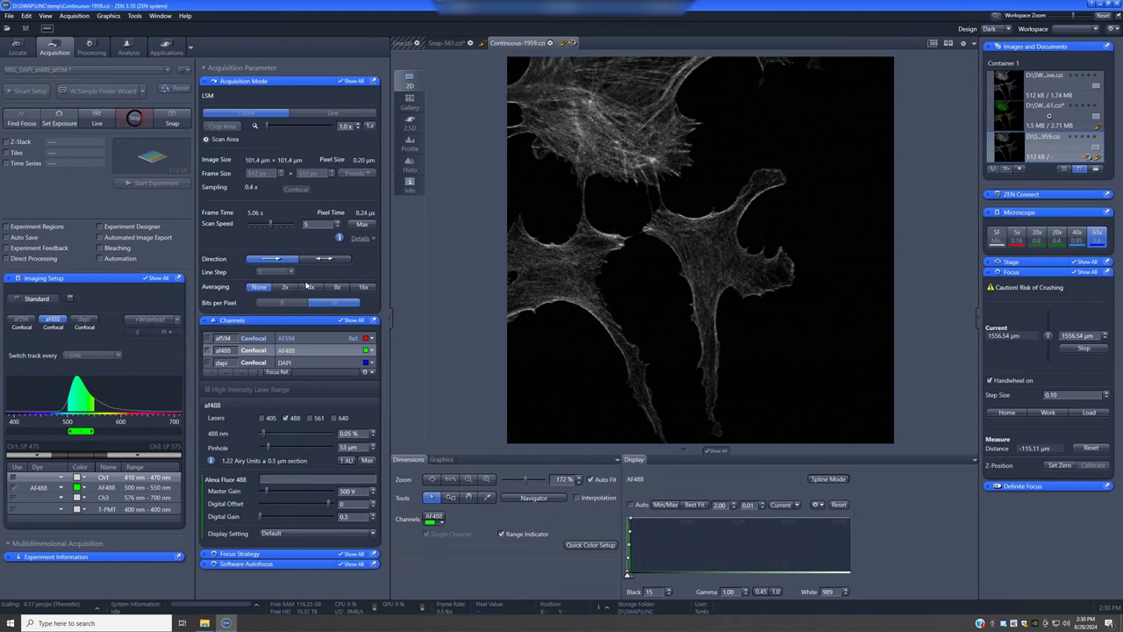
Restore maximum scan speed 9, set the 488 nm laser to 0.3%, and refit the display range.
click(363, 225)
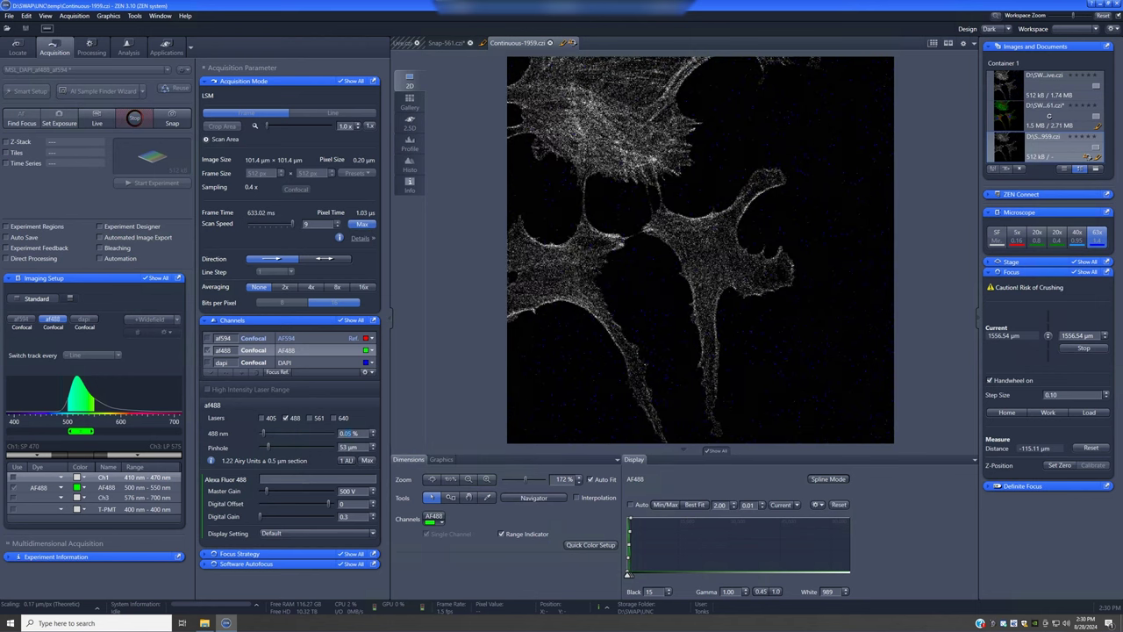
click(372, 431)
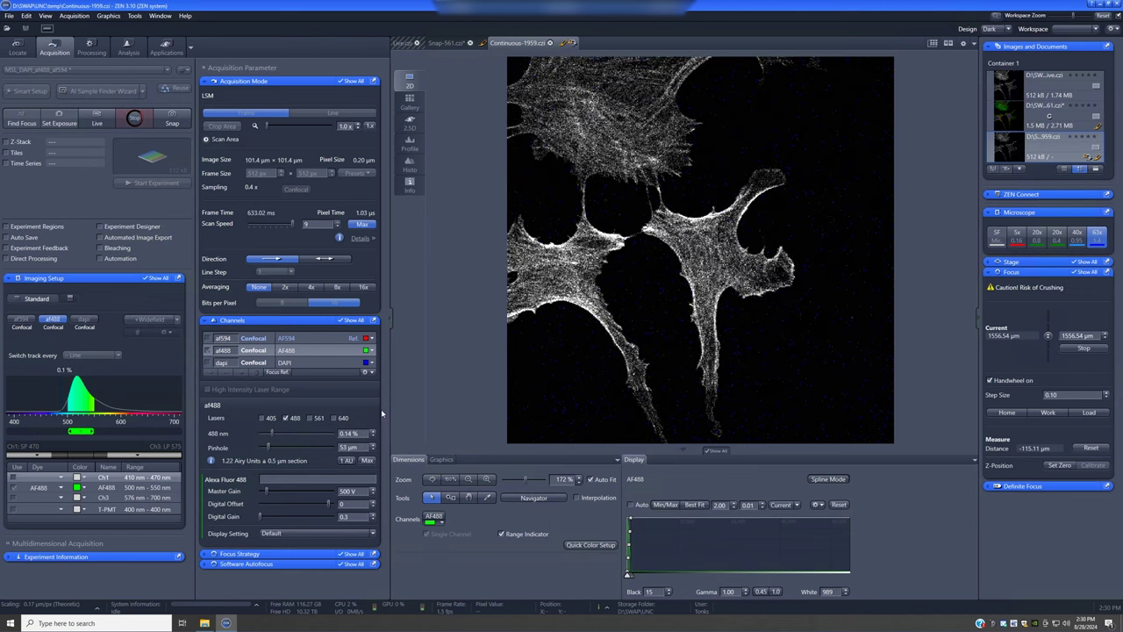
click(693, 505)
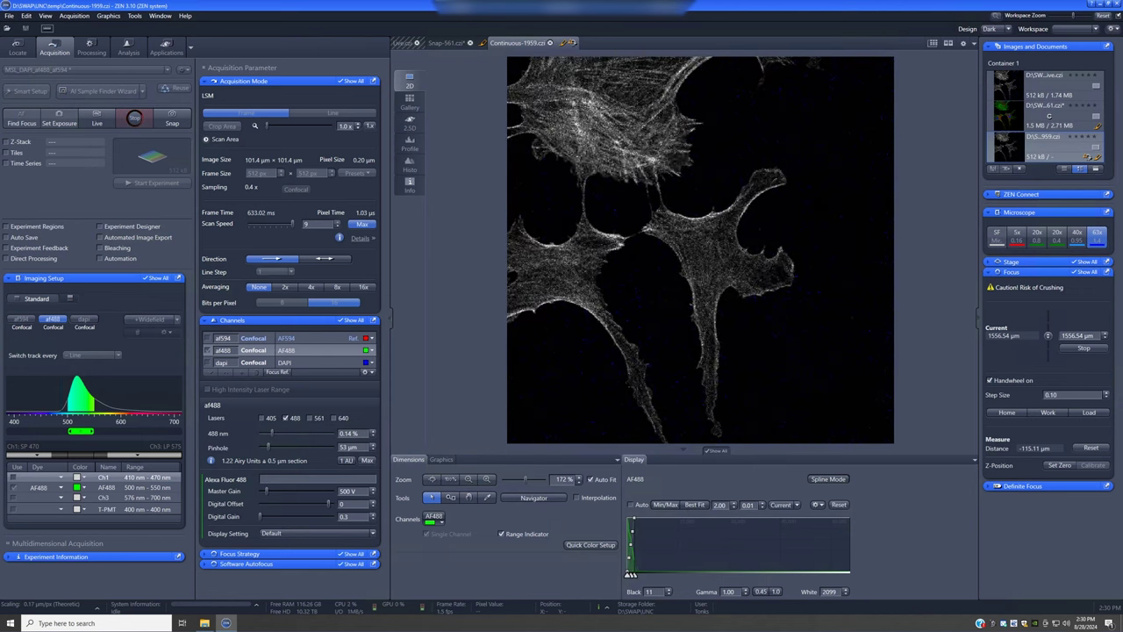
text(0.3)
key(Return)
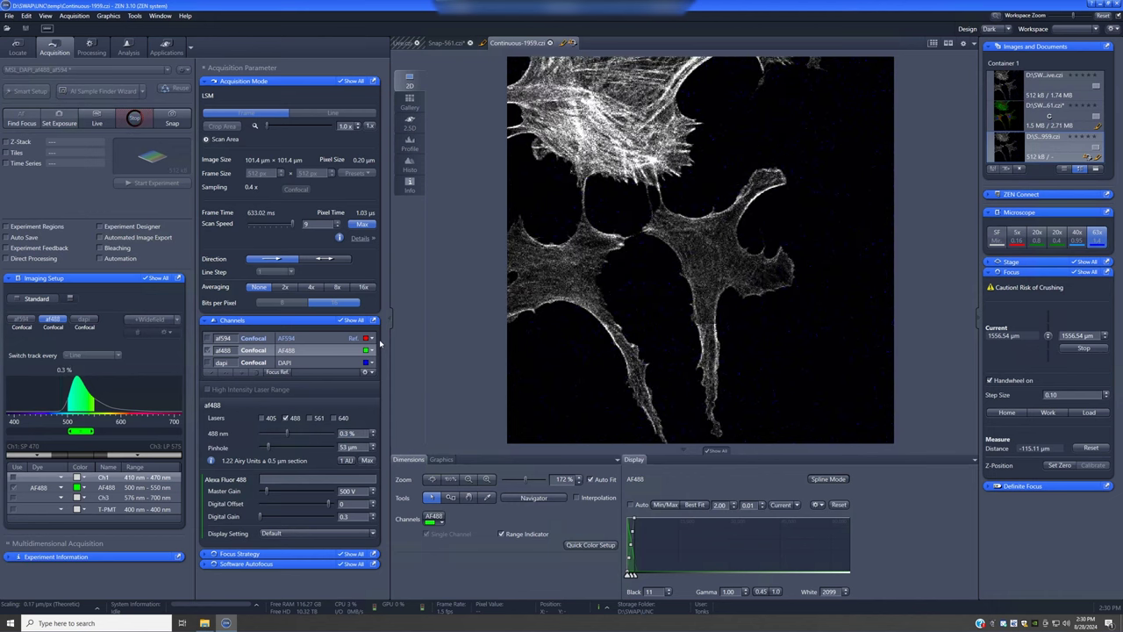
click(694, 506)
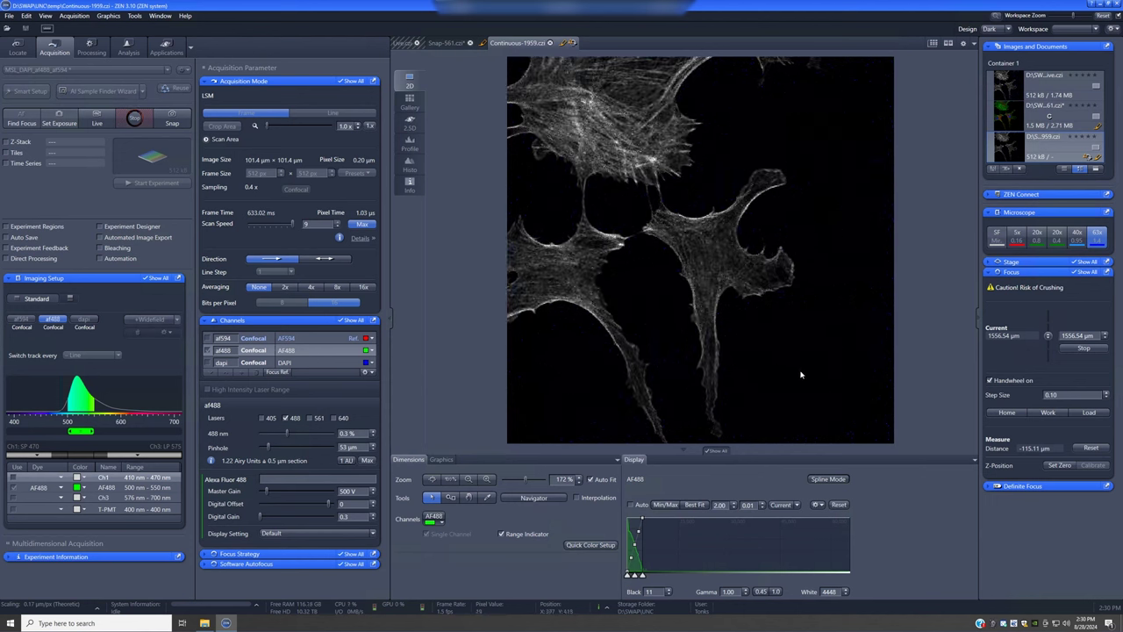
Toggle between bidirectional and one-way scanning at maximum speed, ending on bidirectional.
click(331, 260)
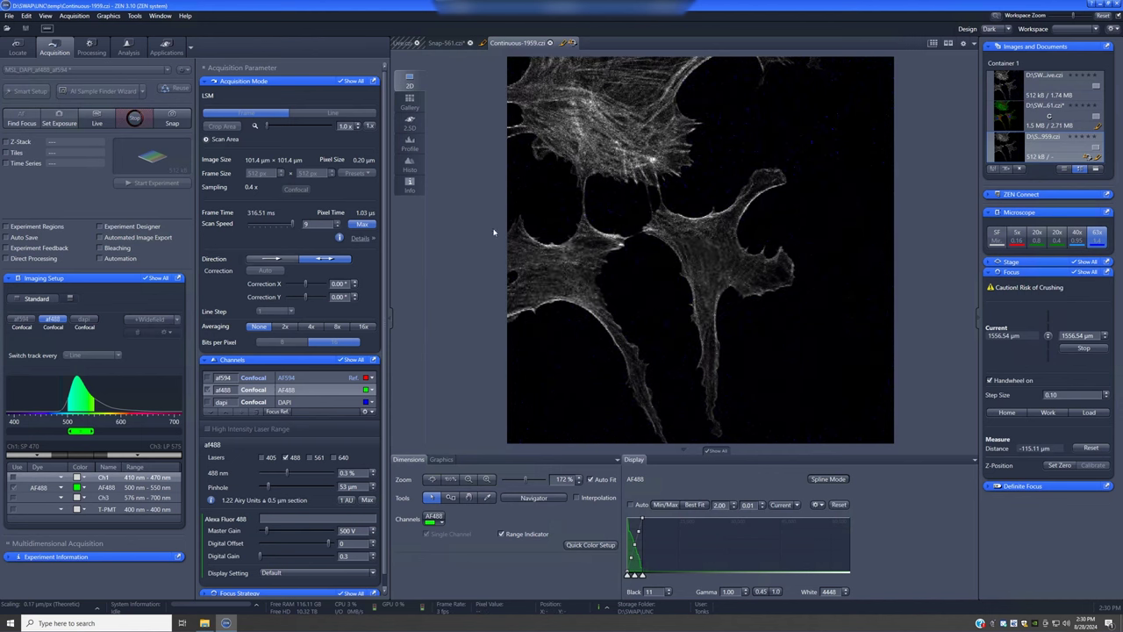
click(272, 258)
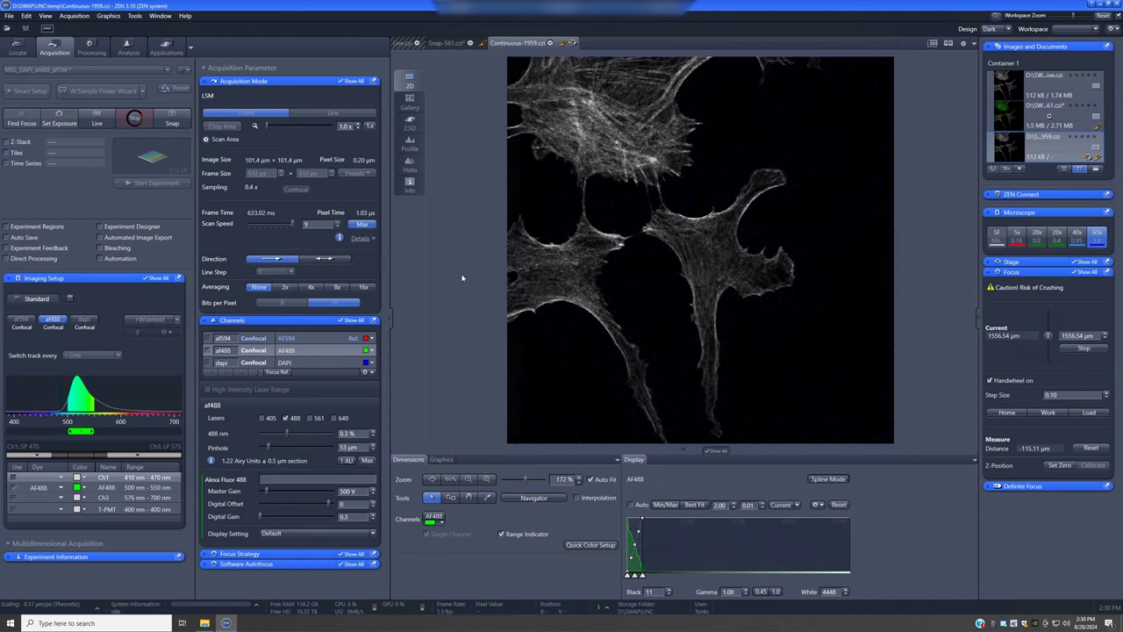
click(322, 260)
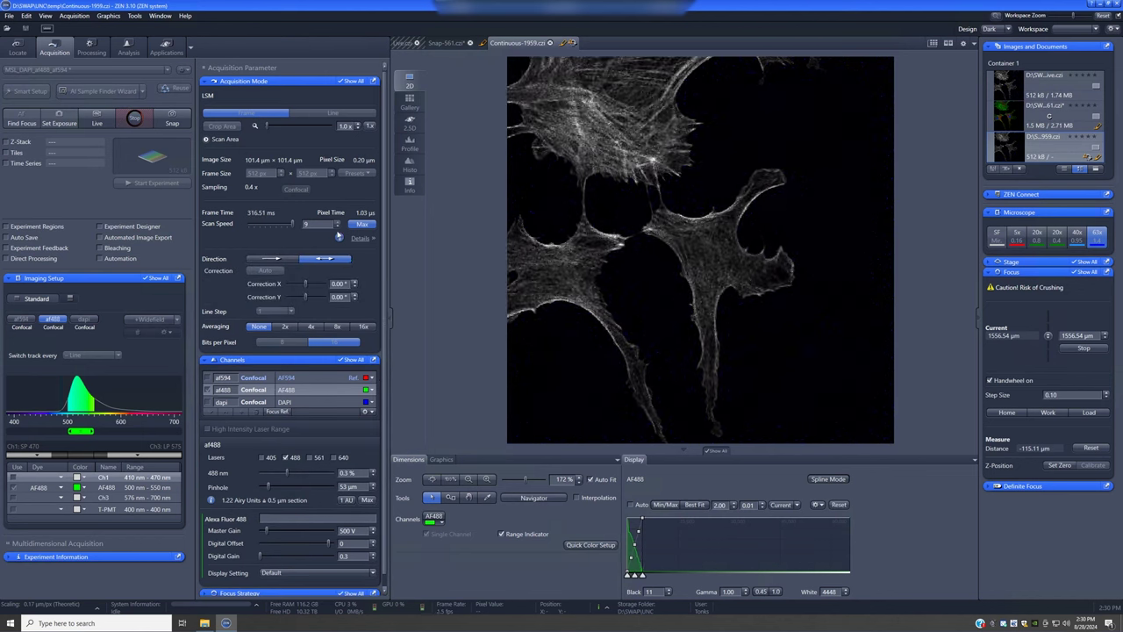
Compare scan speeds 8 and Max while switching between one-way and bidirectional scanning.
click(337, 226)
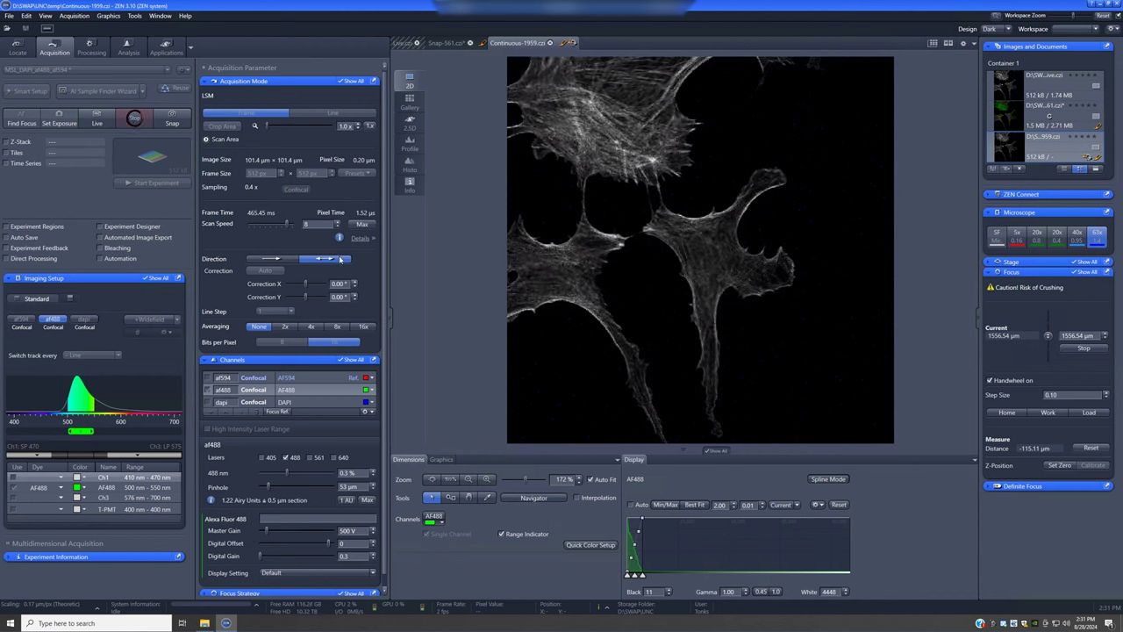
click(362, 224)
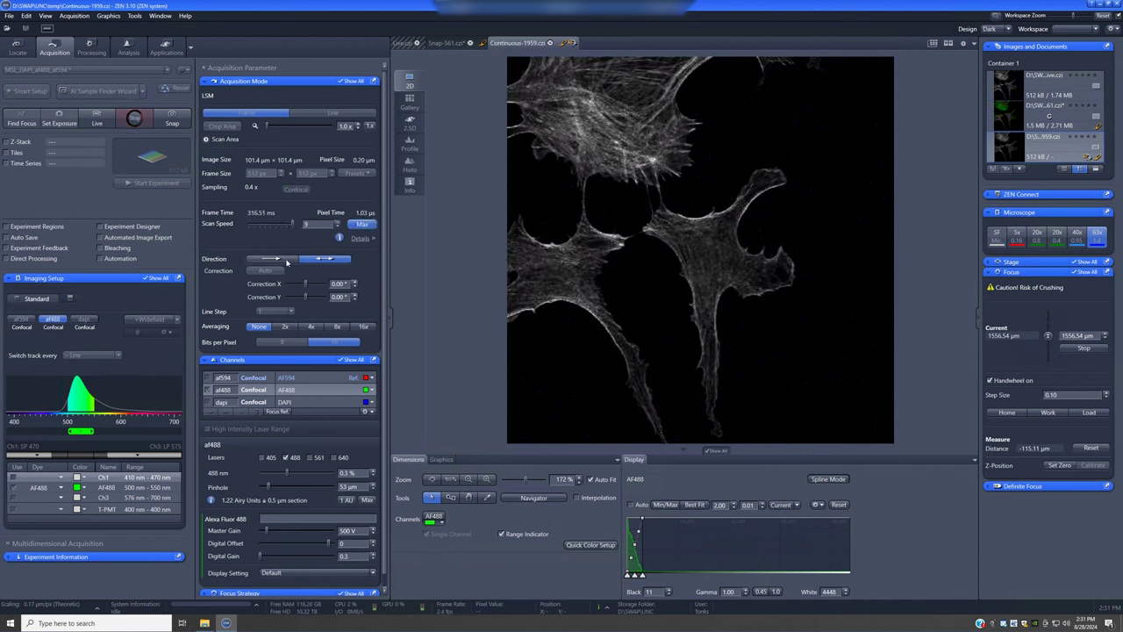
click(297, 260)
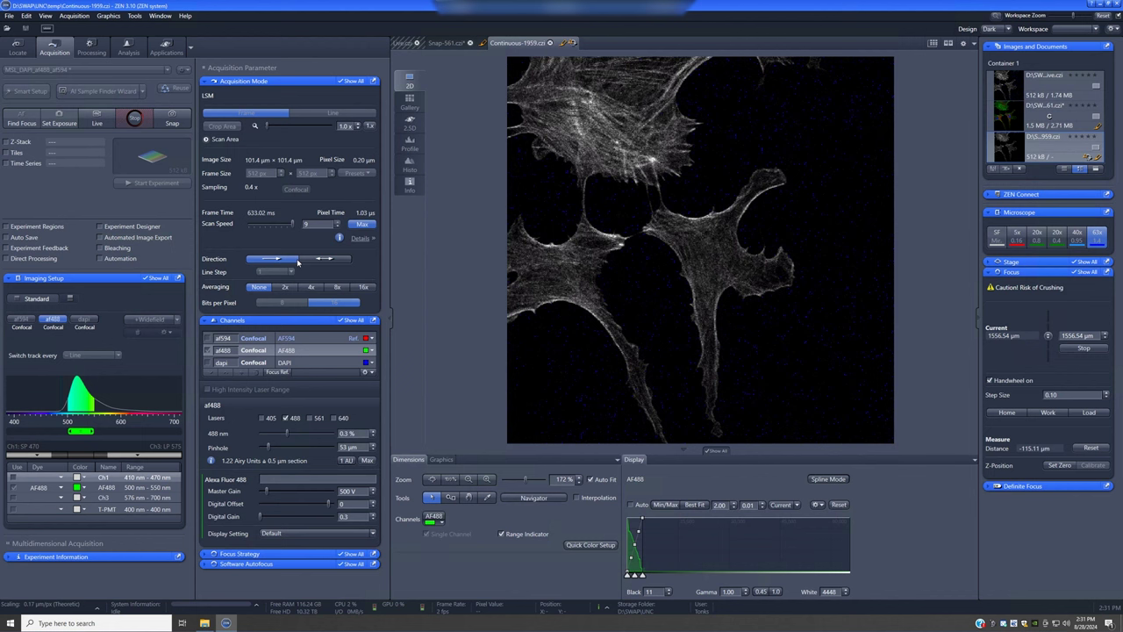
click(324, 259)
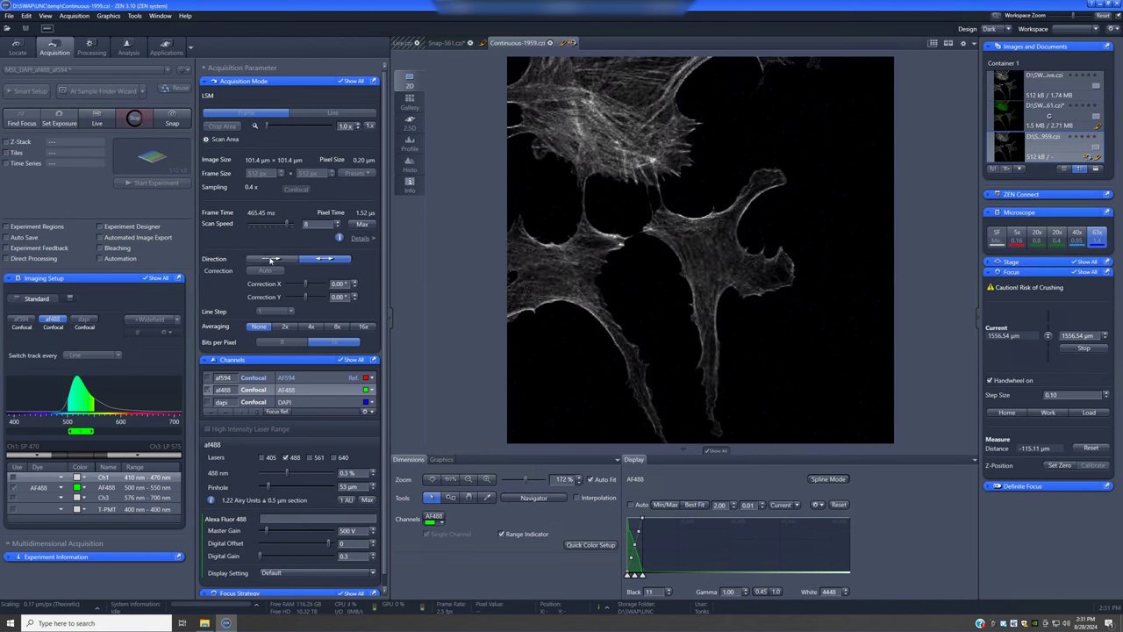
click(361, 225)
Select the unidirectional scan direction, keeping scan speed at Max (9).
click(285, 259)
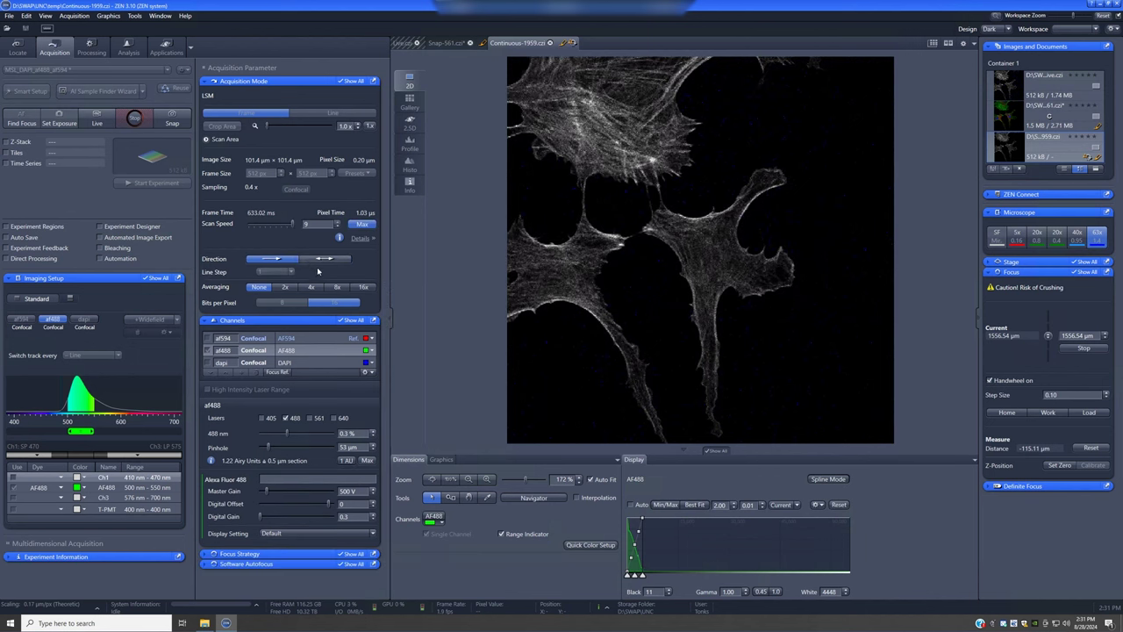